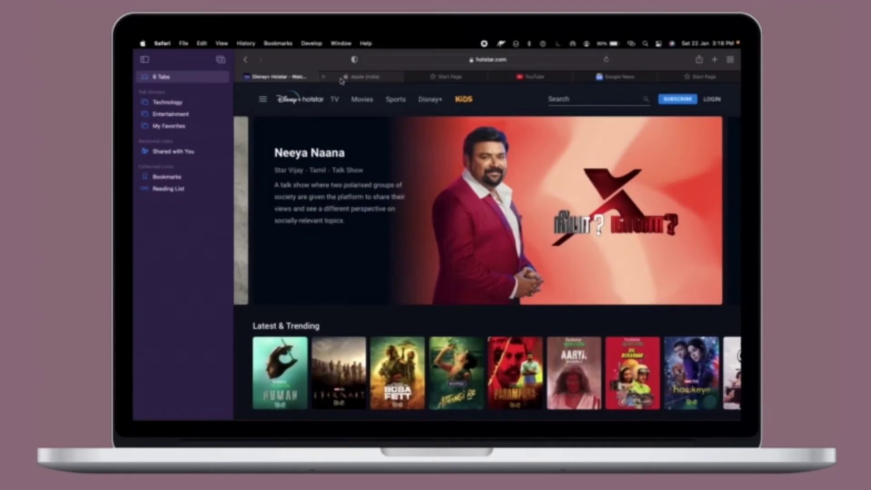
Switch through the Apple (India) tab and tab overview to the sixth tab, a Start Page.
left_click(342, 80)
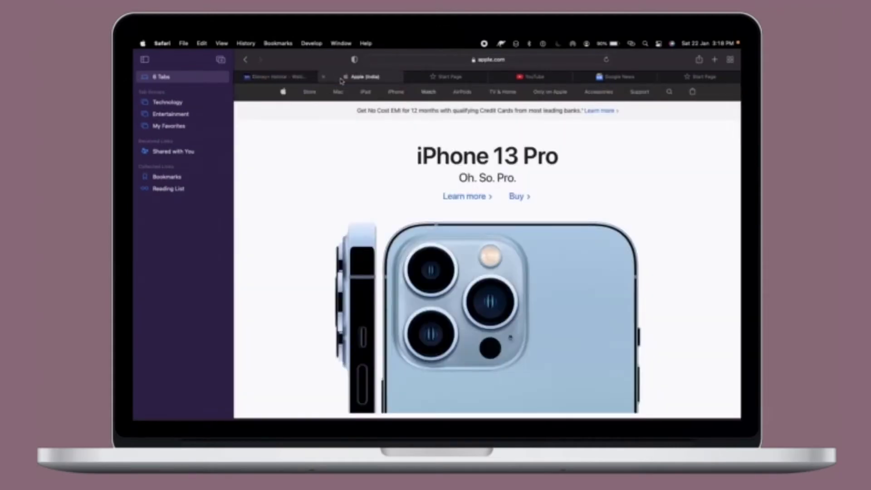
mouse_move(446, 76)
left_click(434, 80)
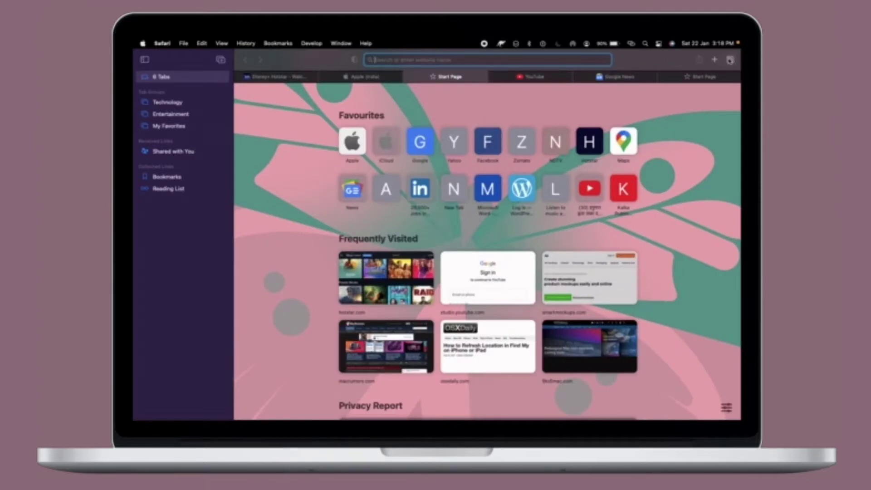
left_click(731, 61)
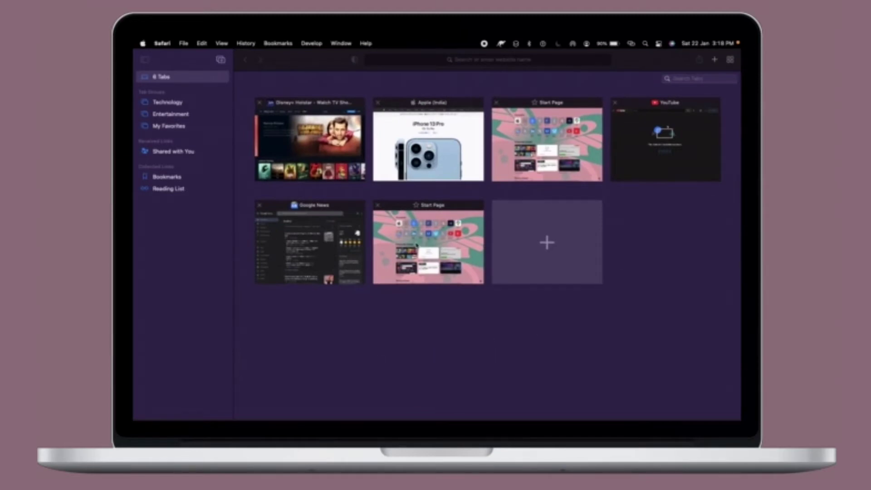
left_click(417, 244)
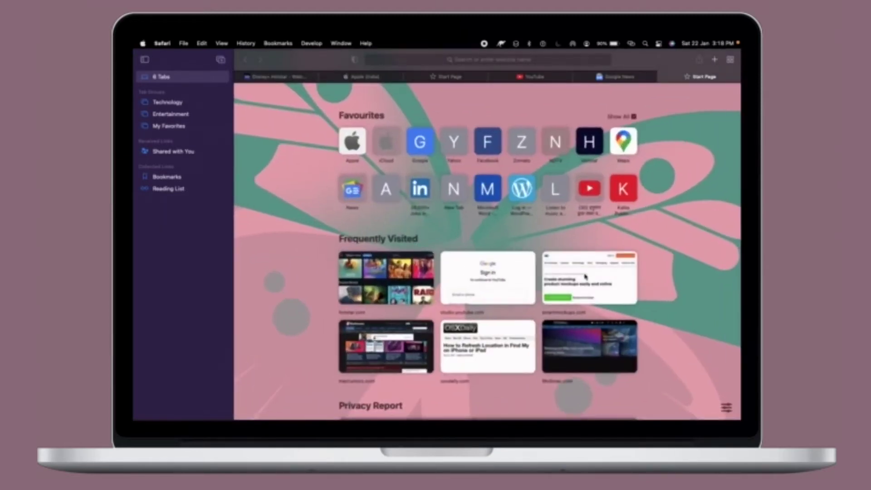
Try the blue-orange, orange food and green dinosaur backgrounds, then settle on the blue pattern.
left_click(727, 407)
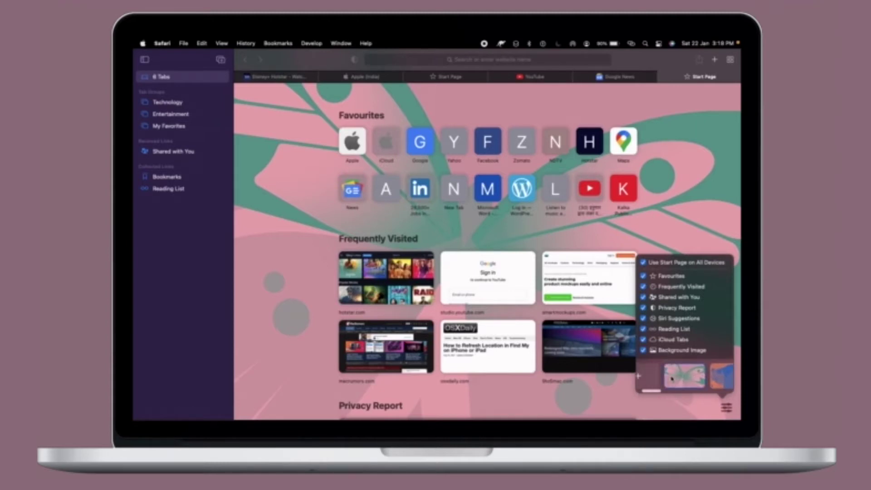
left_click(721, 378)
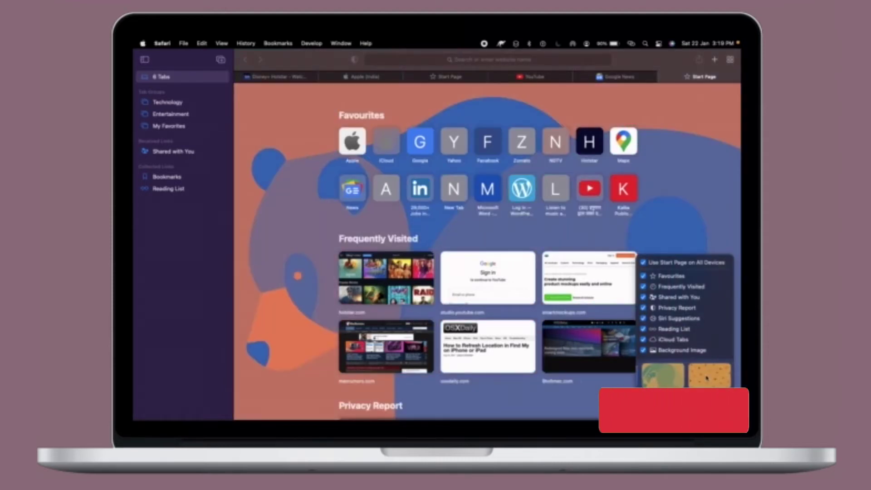
left_click(708, 379)
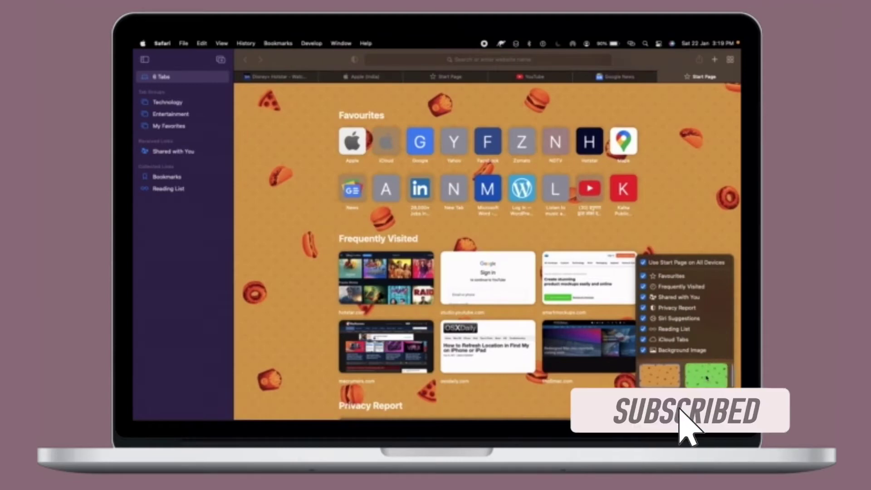
left_click(716, 376)
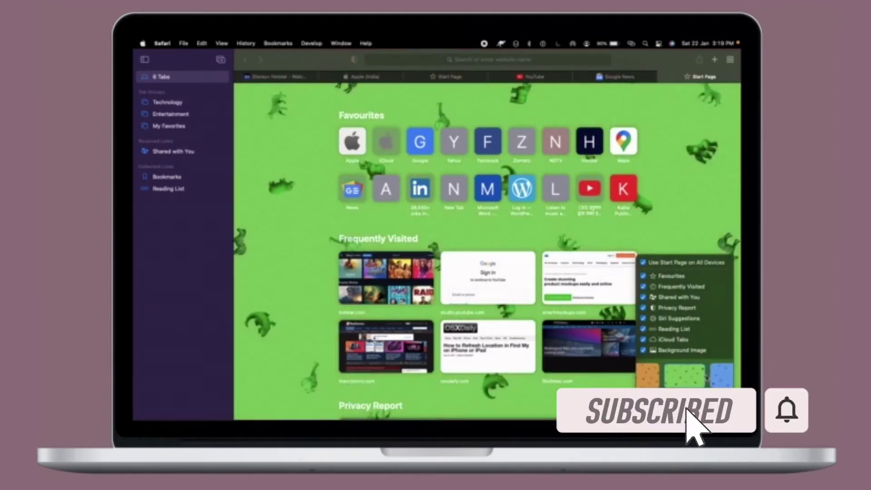
left_click(723, 377)
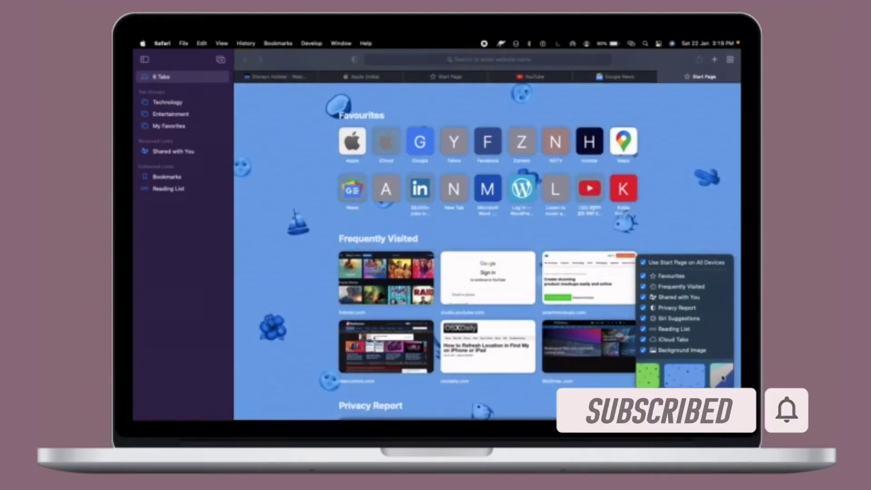
scroll(723, 377, "right", 3)
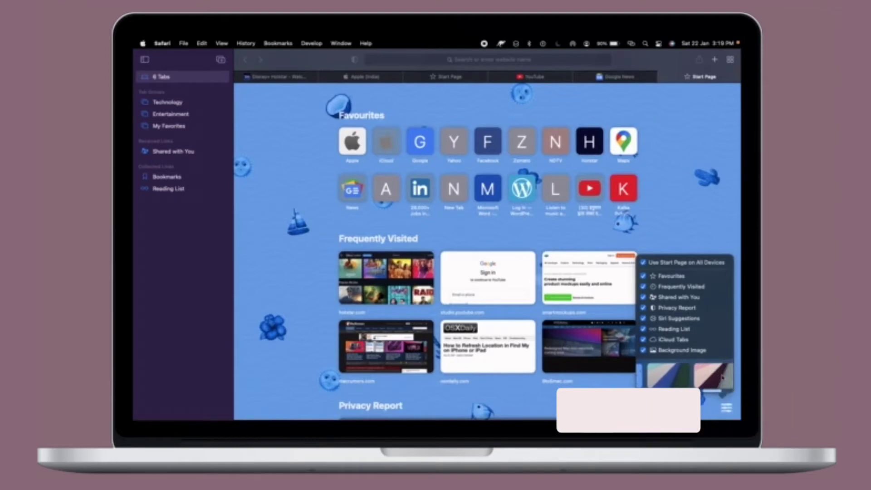
Change the Start Page background to a striped pattern.
left_click(675, 377)
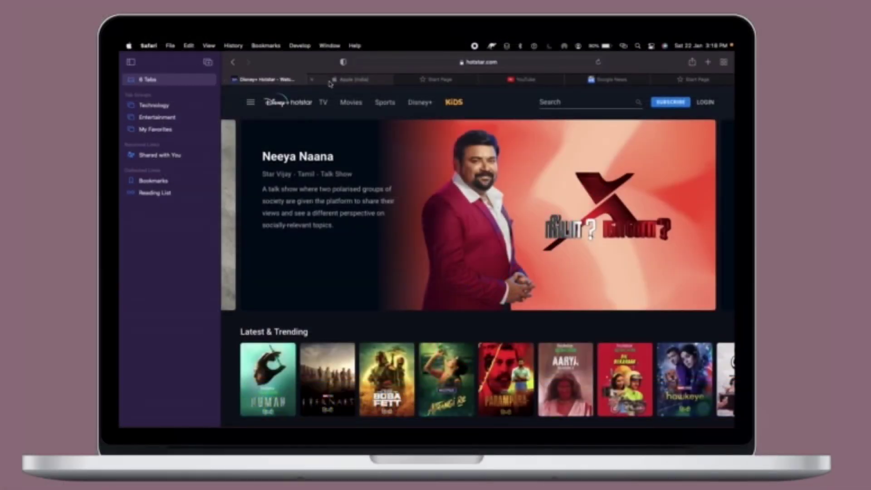
Visit the Apple (India) tab, then return to the Start Page tab.
left_click(331, 82)
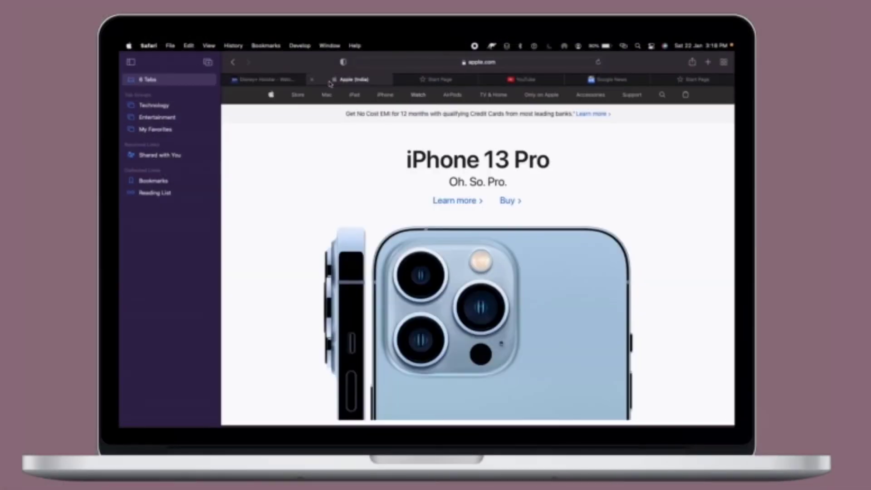
mouse_move(436, 80)
left_click(424, 82)
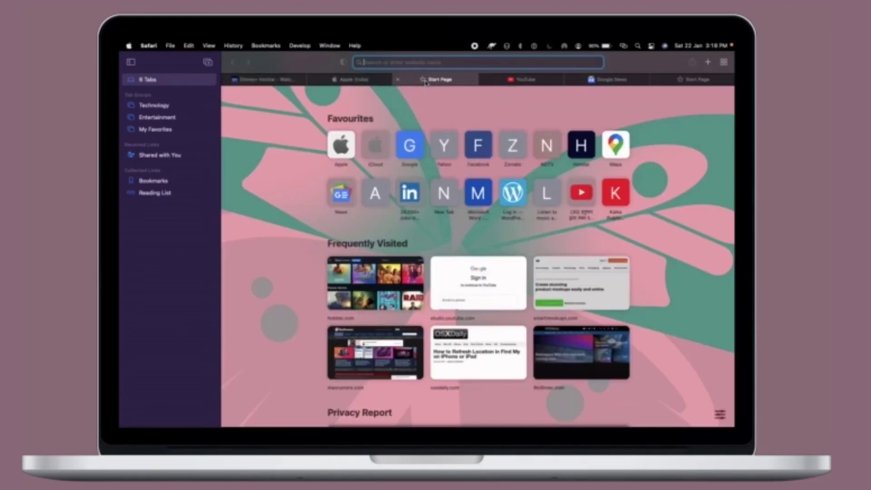